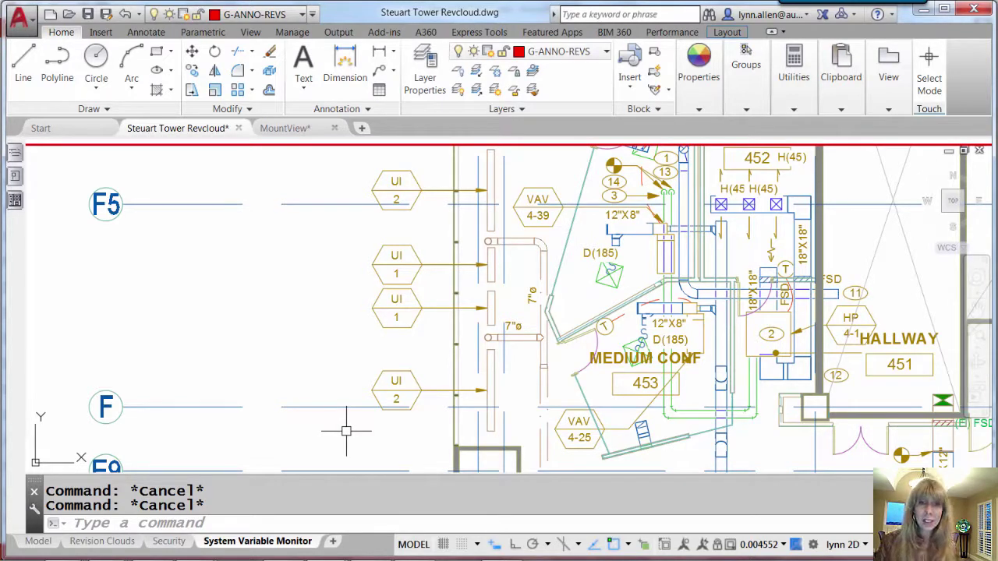
Step: Open the System Variable Monitor with the SYS alias to list CMDDIA, PICKFIRST and SELECTIONPREVIEW
click(225, 525)
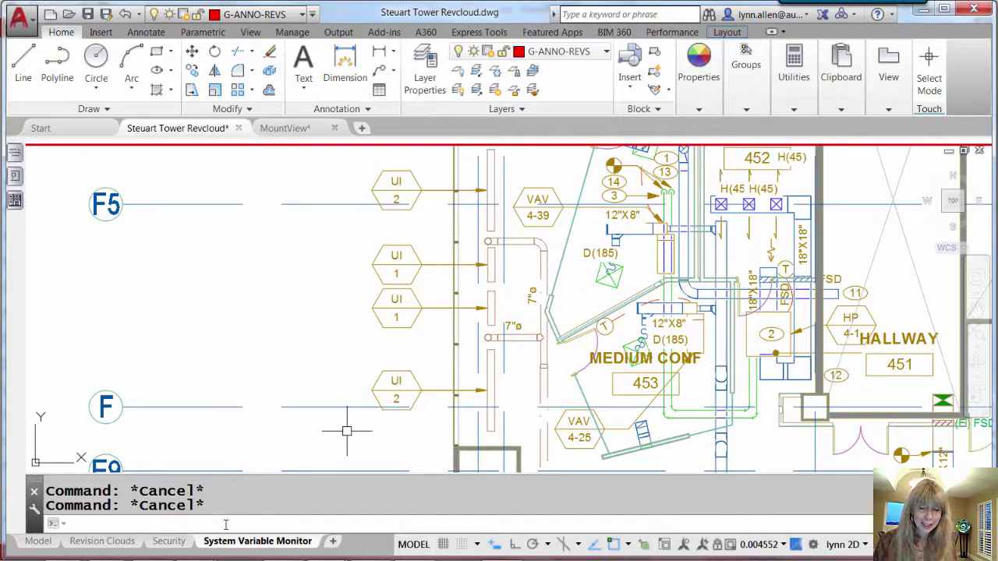
text(sys)
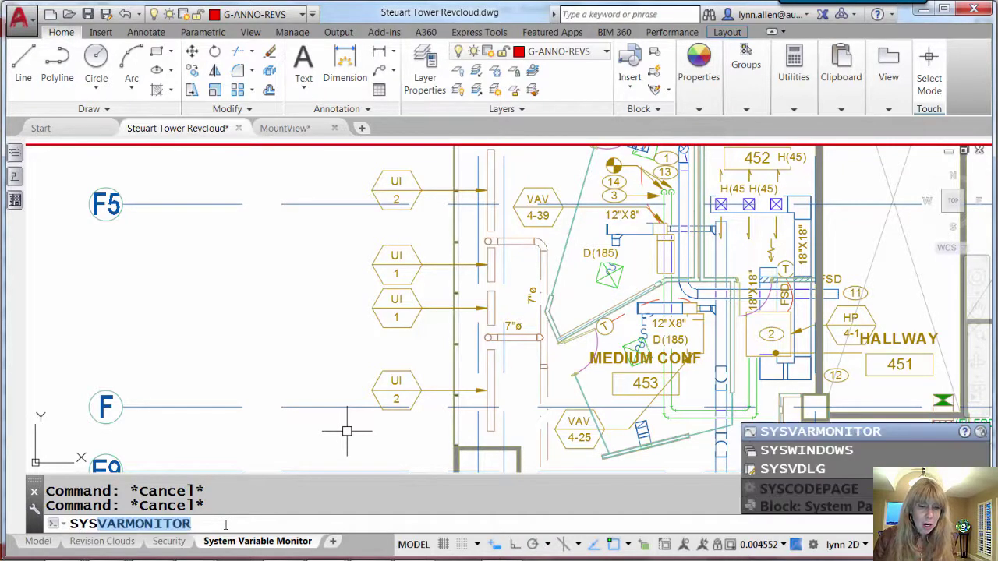
key(Return)
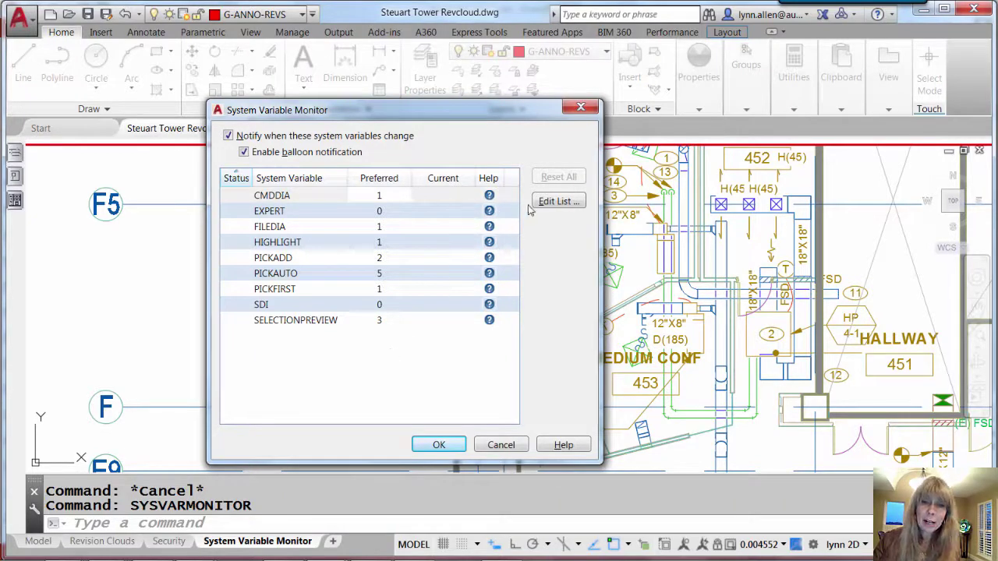
Step: Add MTJIGSTRING (preferred value AutoCAD) to the monitored list and close the monitor
click(552, 202)
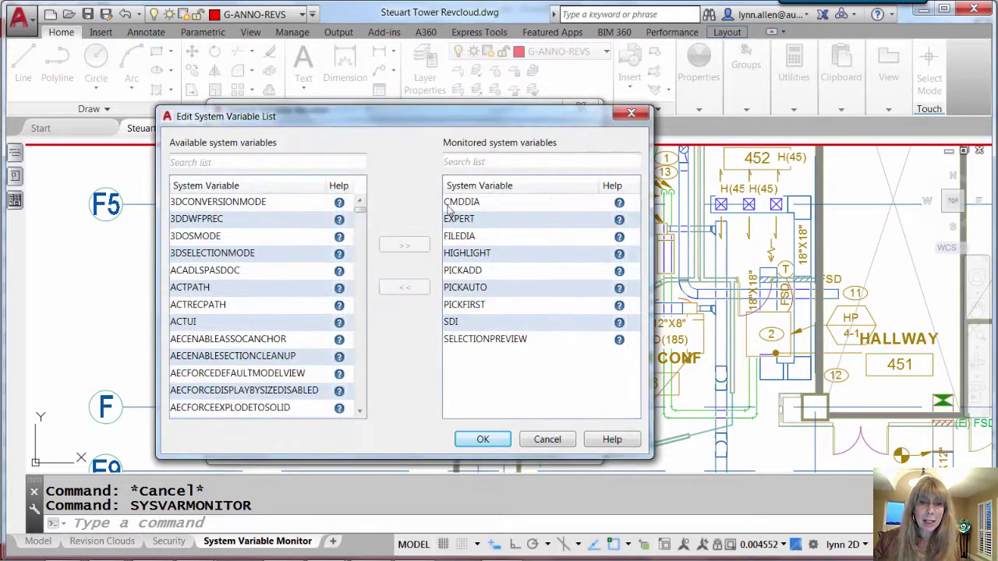
drag(361, 216, 364, 323)
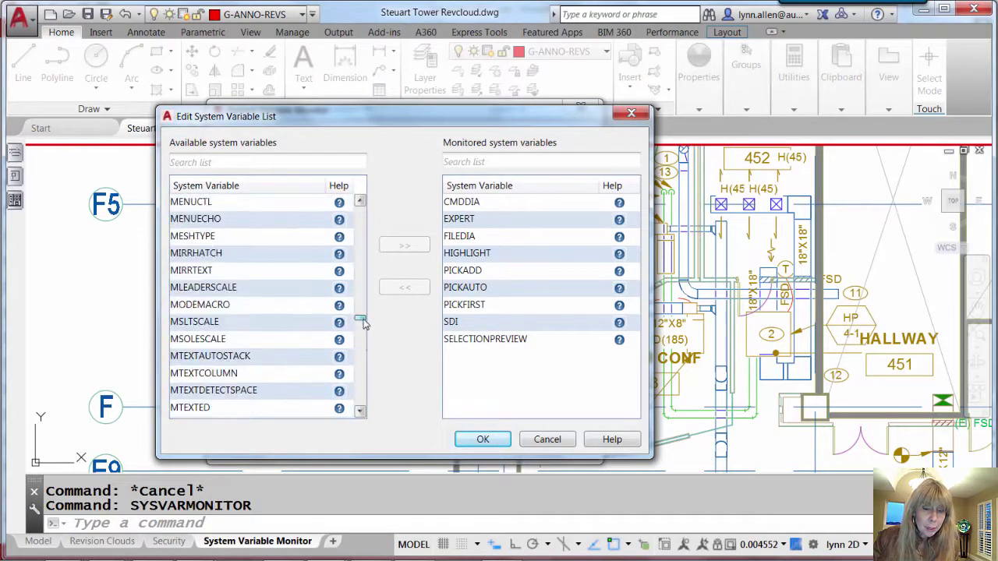
click(360, 413)
click(360, 413)
click(360, 413)
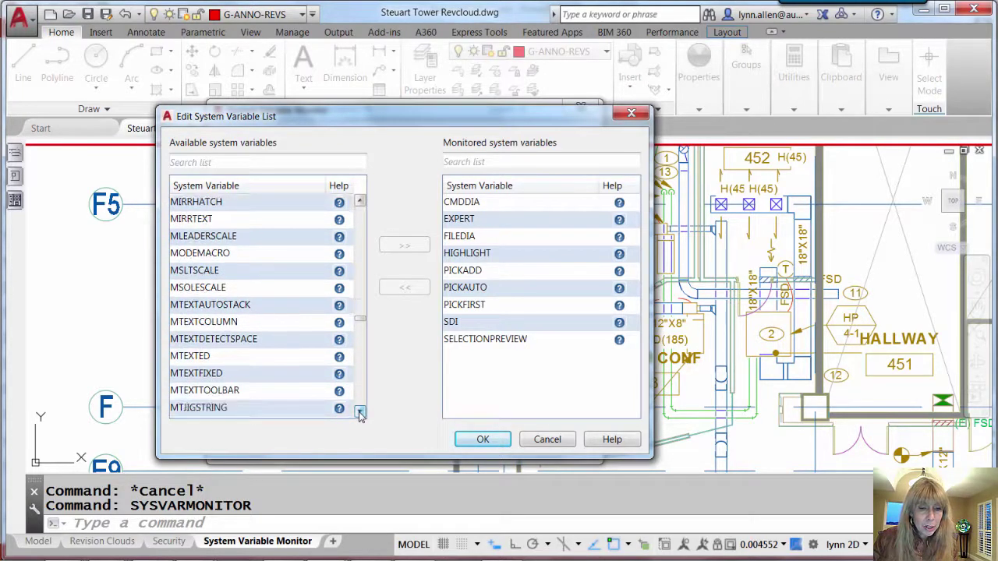
click(360, 413)
click(296, 393)
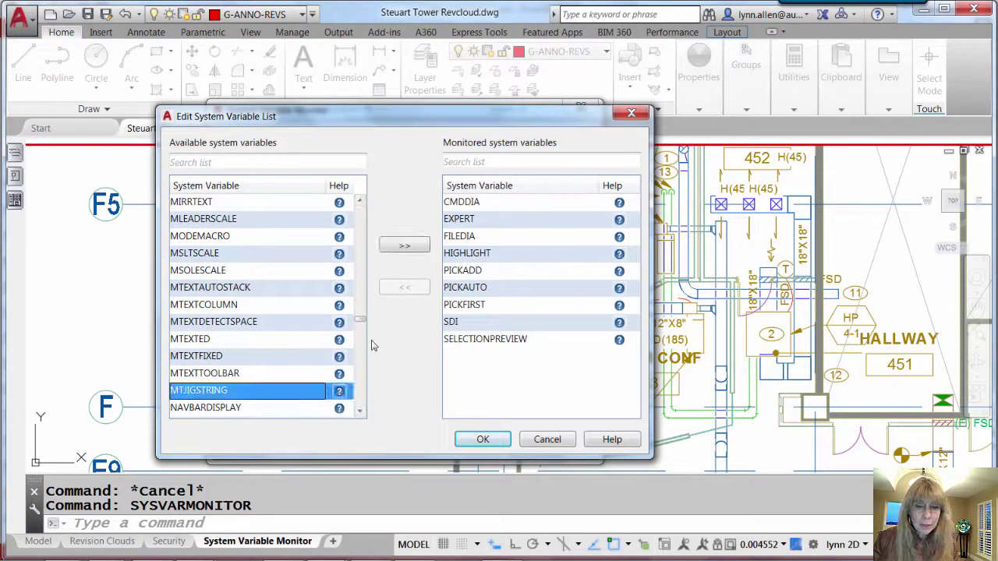
click(406, 246)
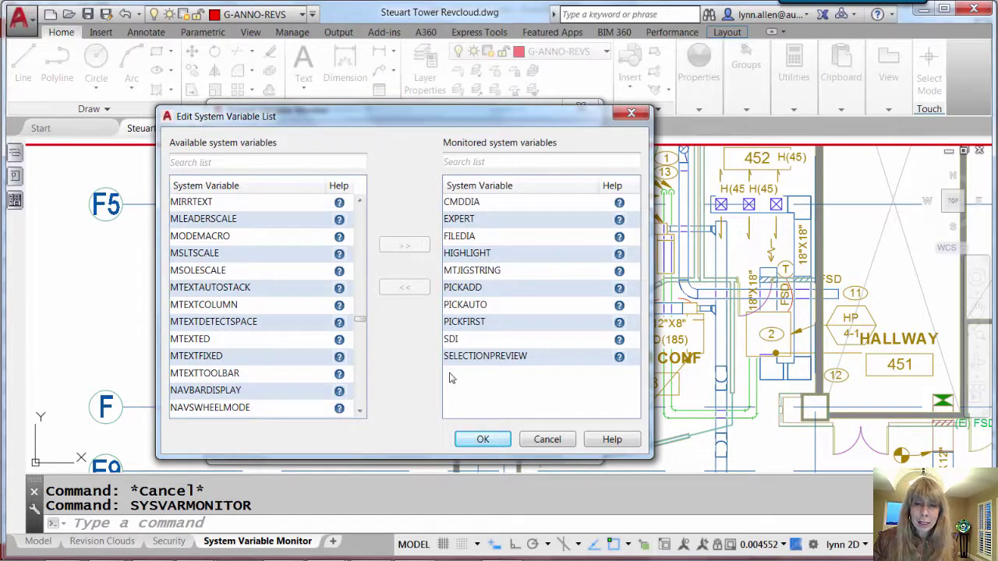
click(482, 440)
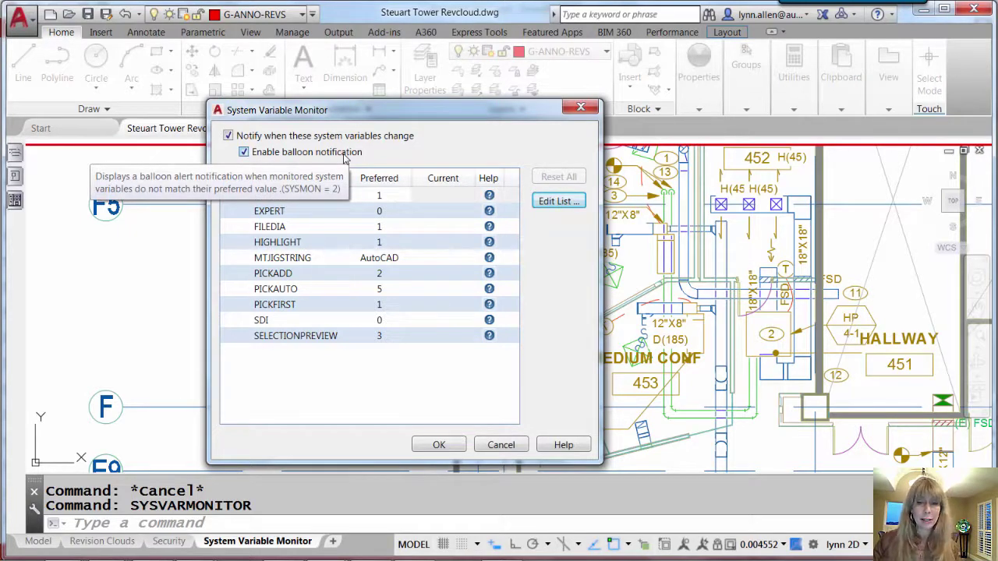
click(449, 445)
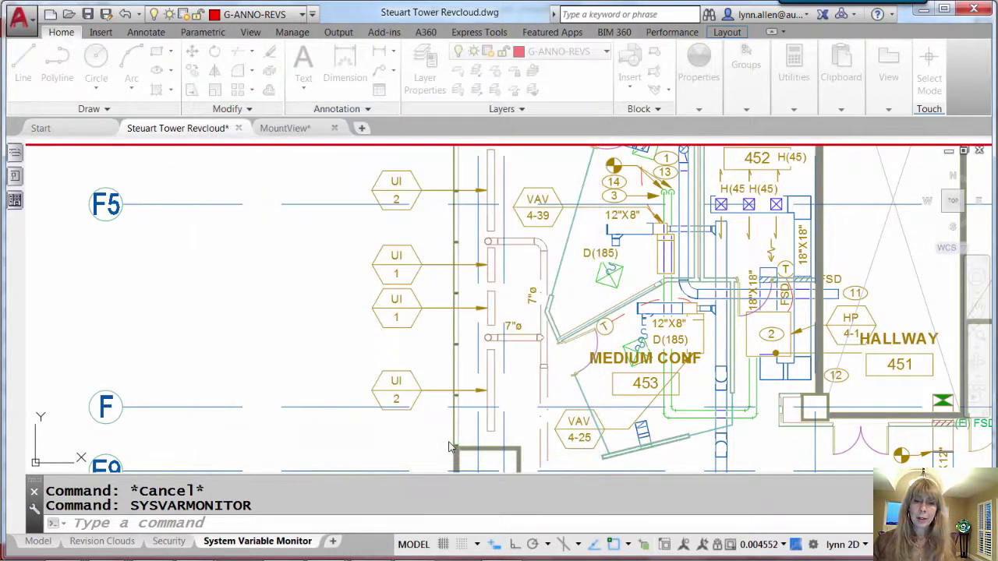
click(333, 528)
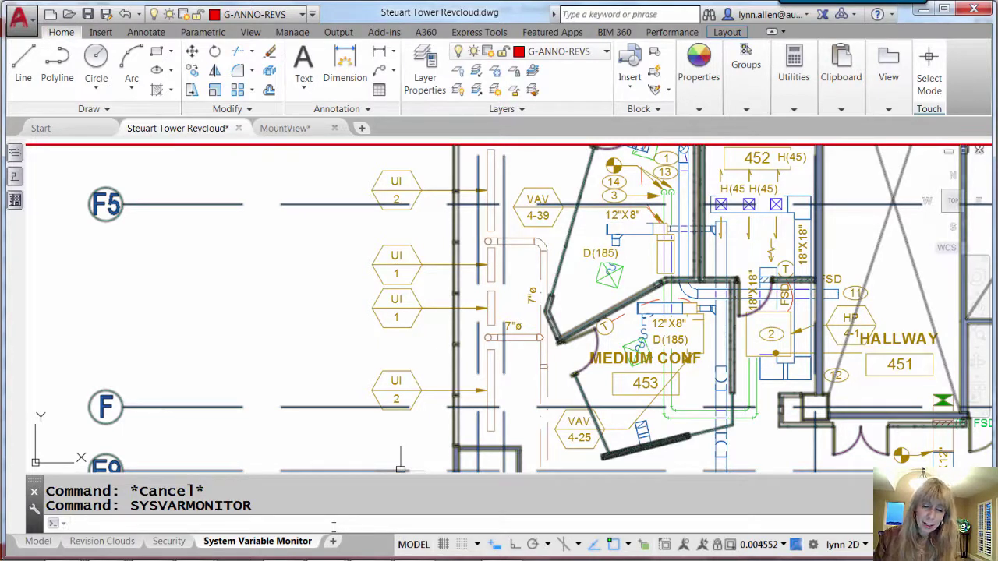
Step: Burst the upper and lower UI 1 tags with BURST2, triggering the changed-variable notice
text(burst)
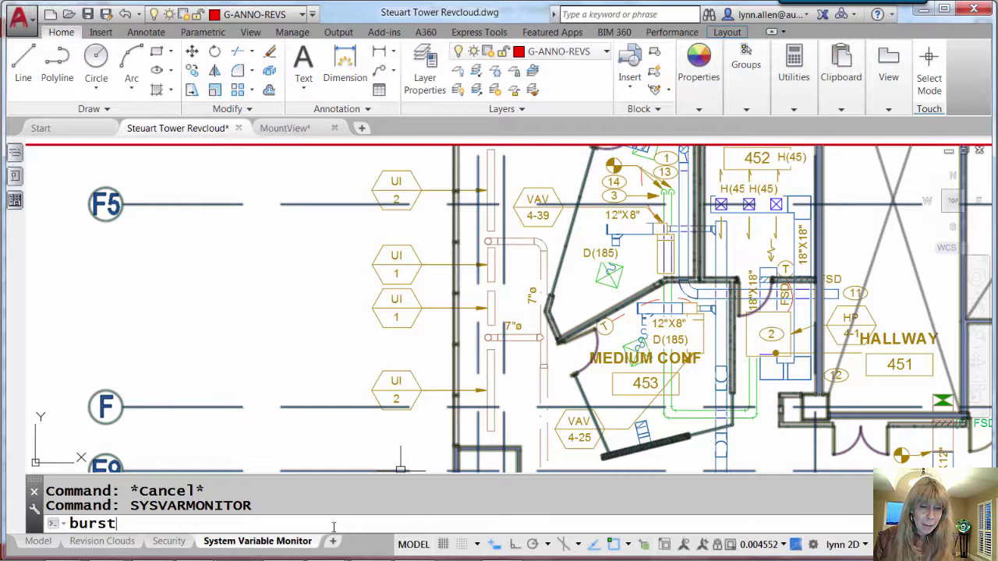
text(2)
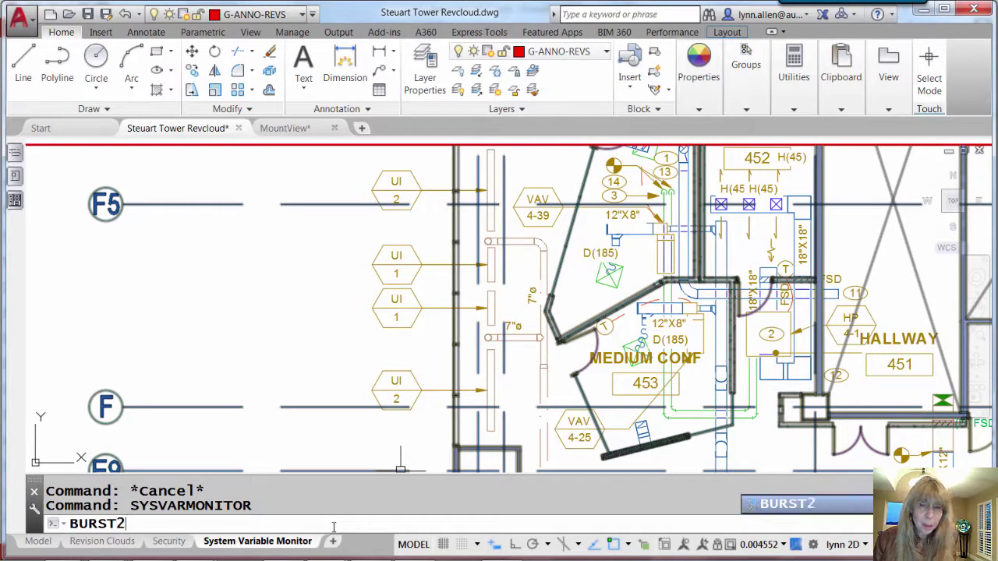
key(Return)
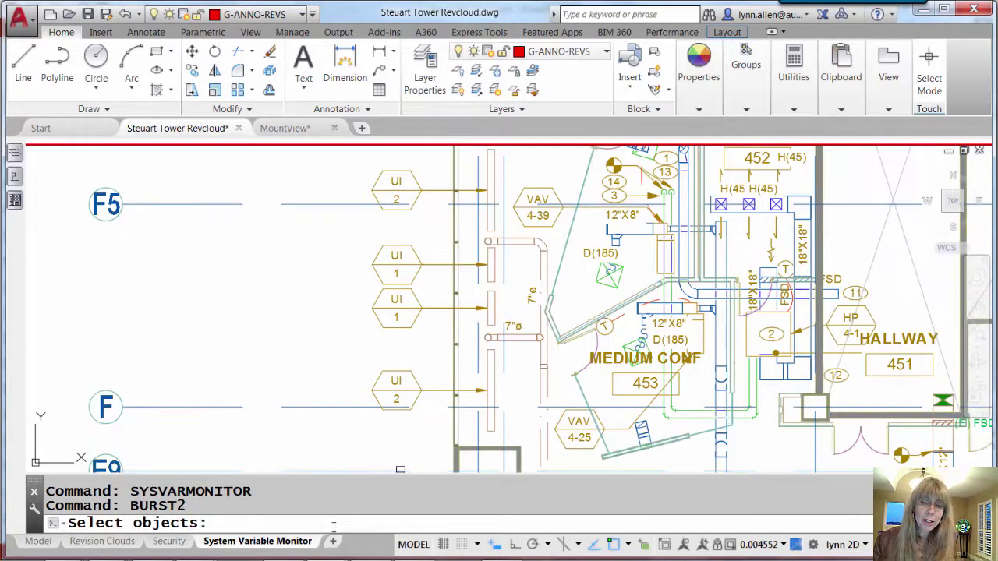
click(411, 266)
click(412, 296)
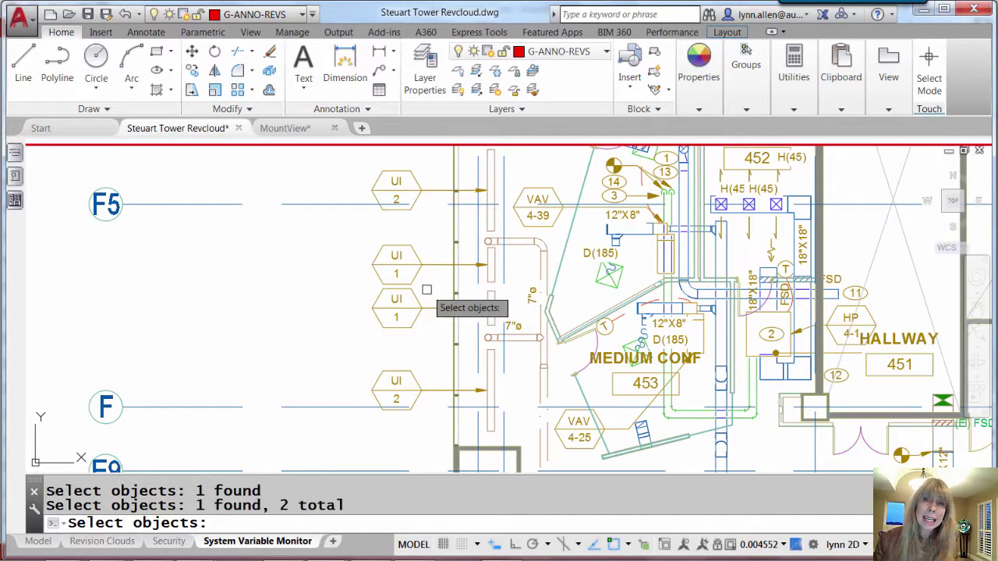
key(Return)
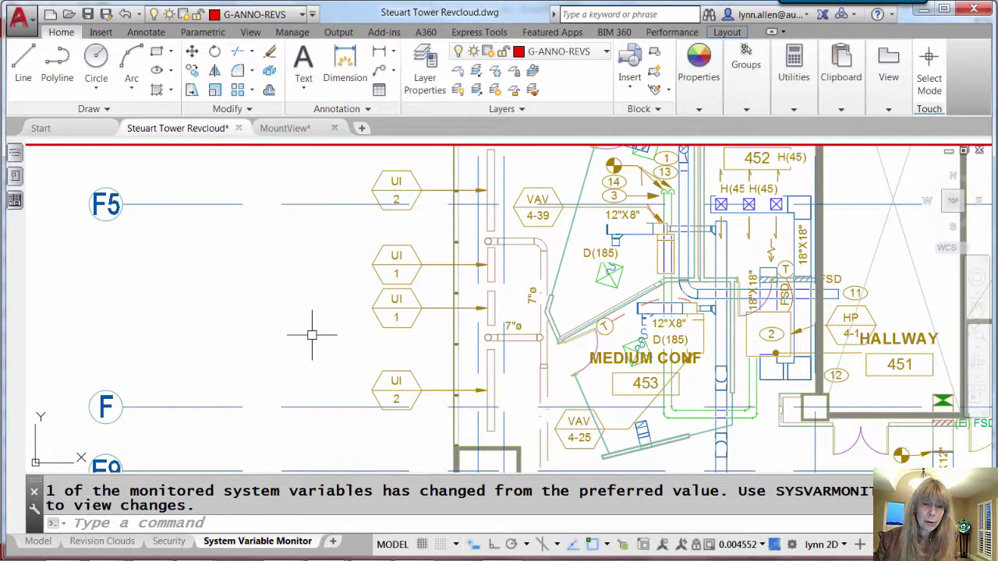
text(OPEN)
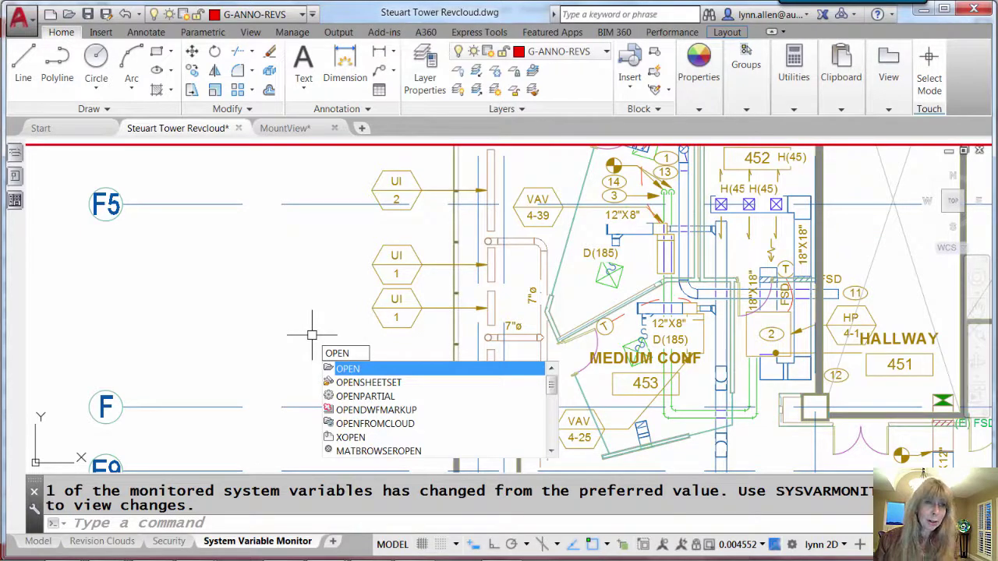
key(Return)
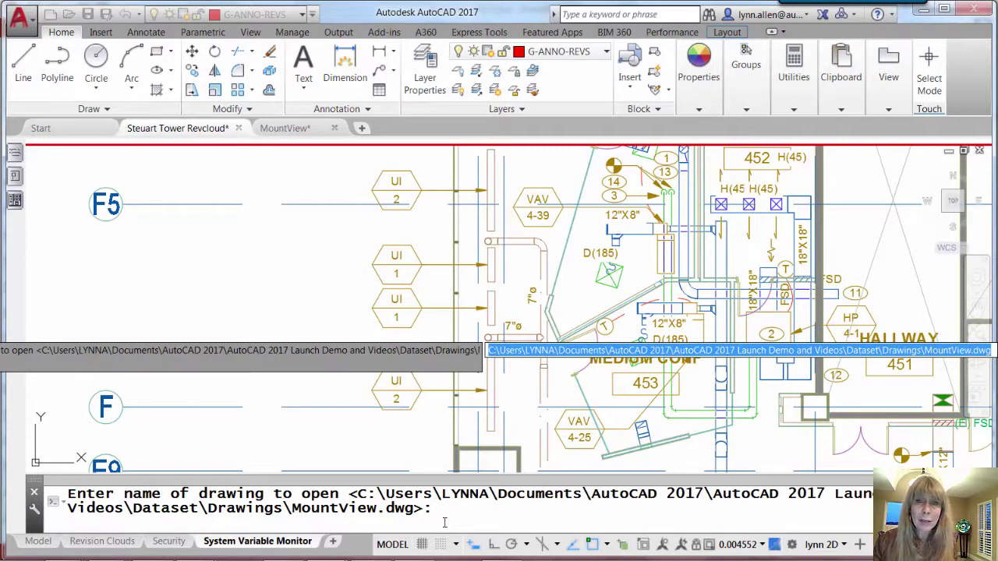
key(Escape)
key(Escape)
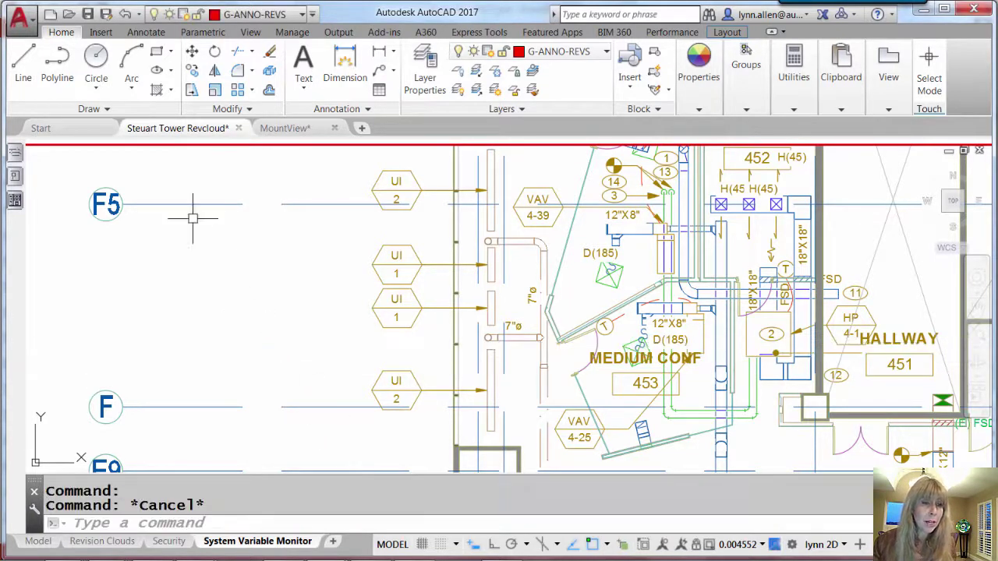
click(69, 14)
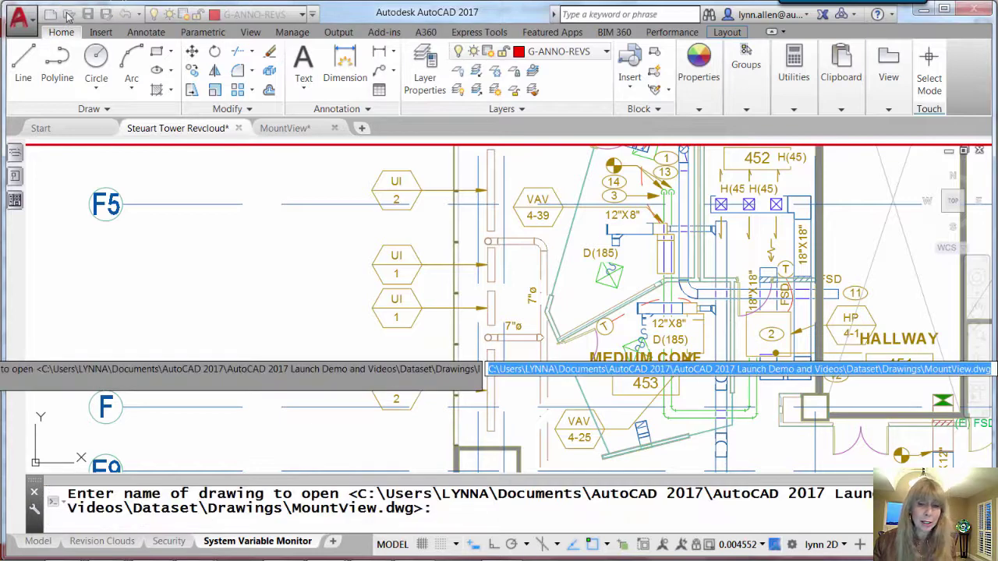
key(Return)
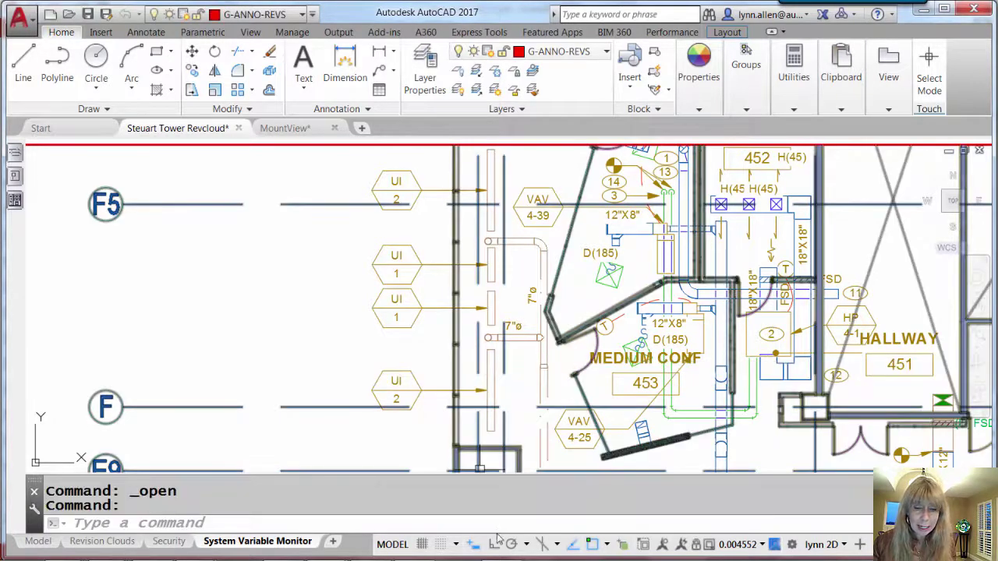
click(494, 525)
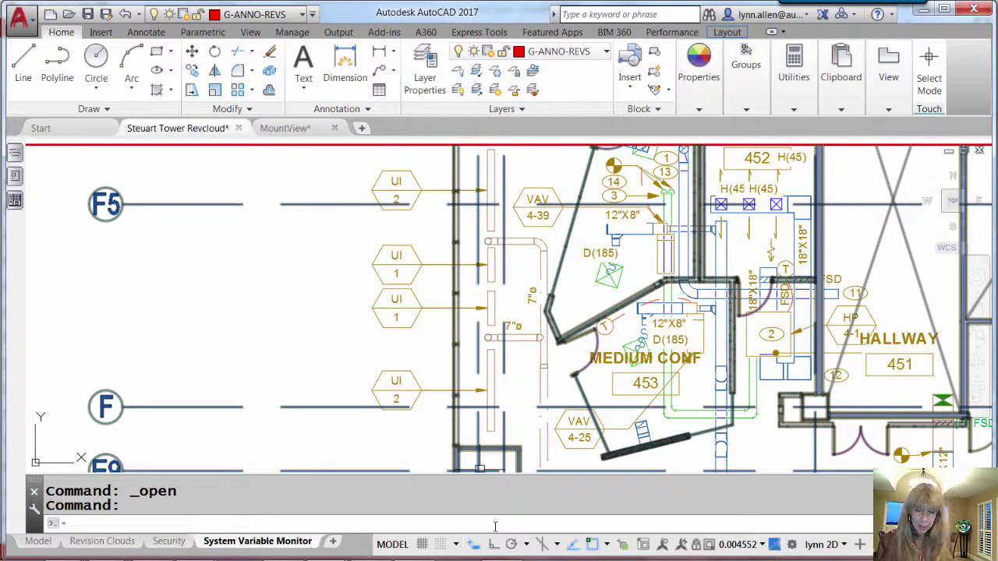
Step: Reset FILEDIA to its preferred value 1 using Reset All in SYSVARMONITOR, then close it
text(sys)
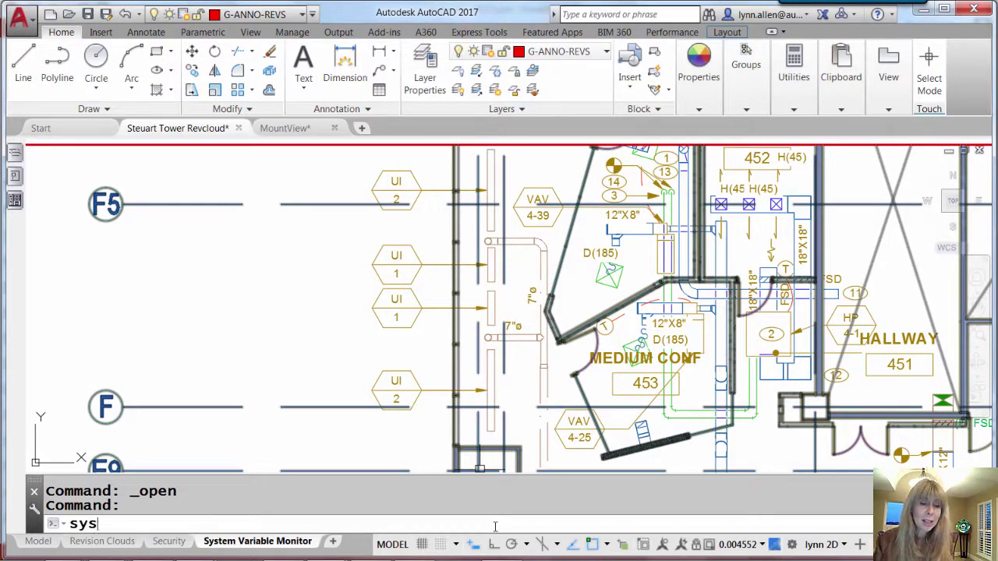
key(Return)
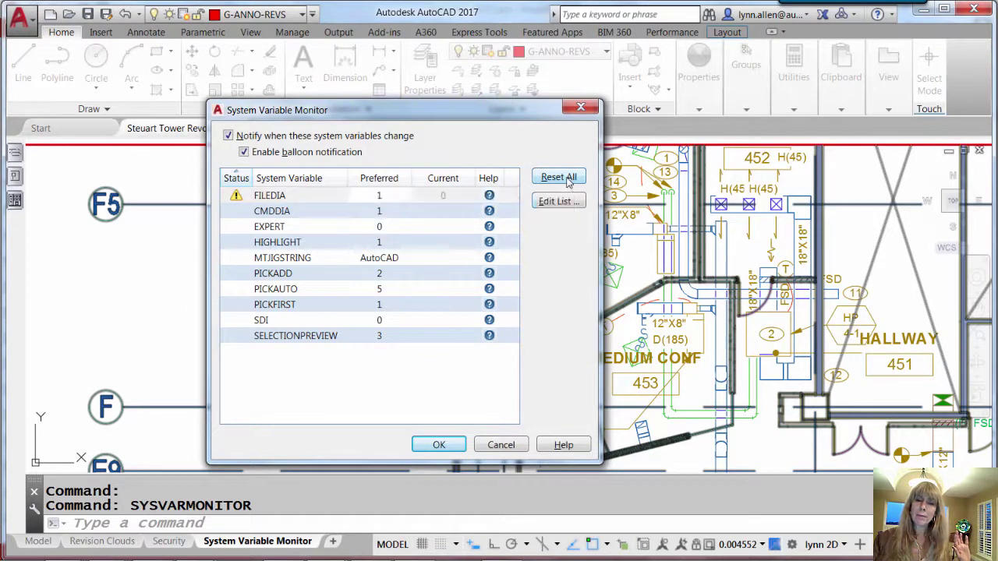
click(569, 179)
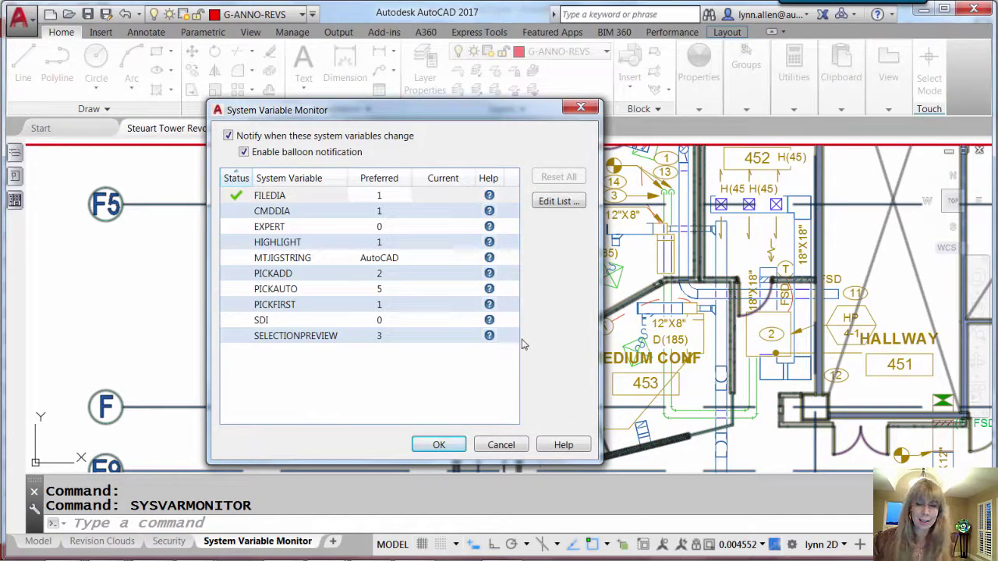
click(439, 445)
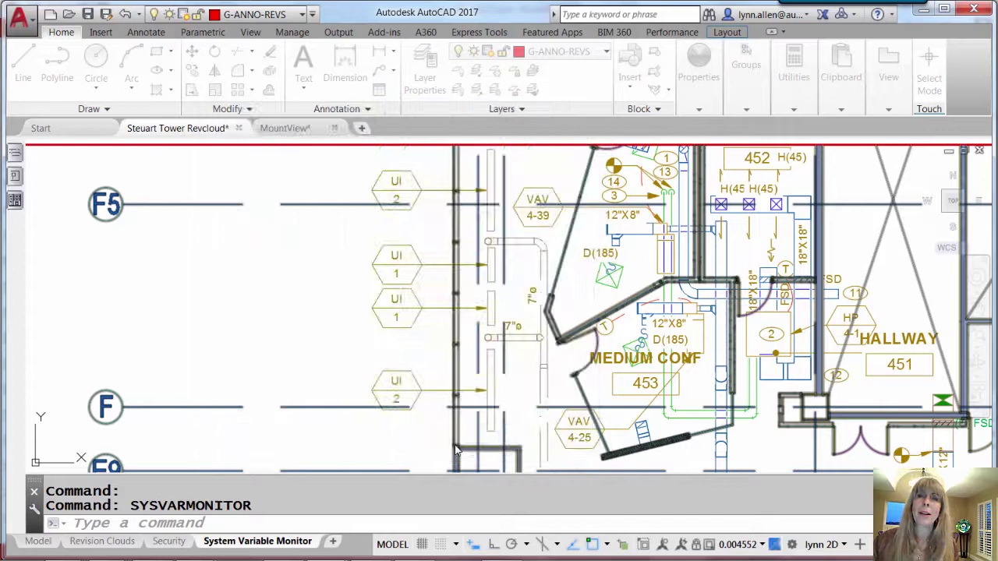
click(422, 529)
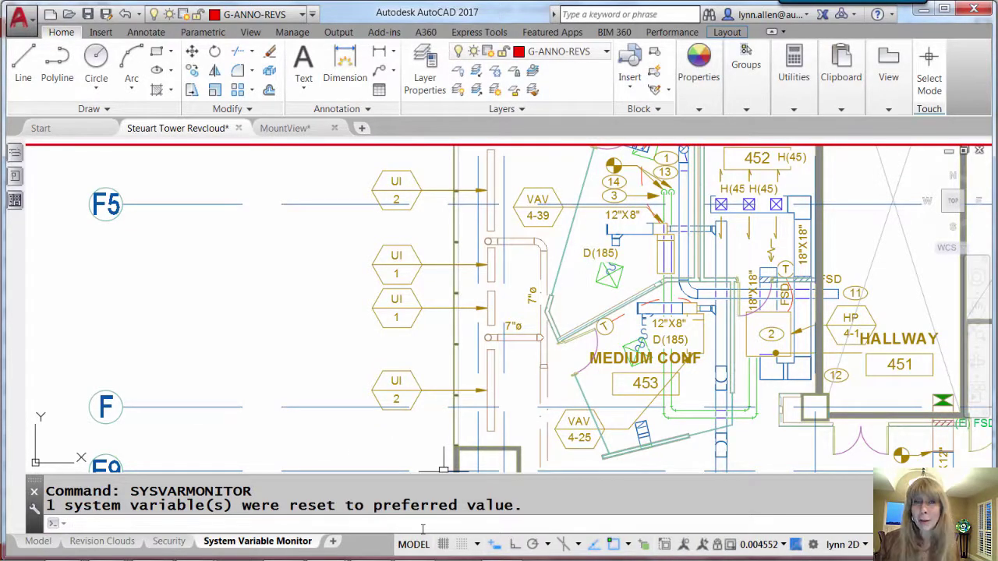